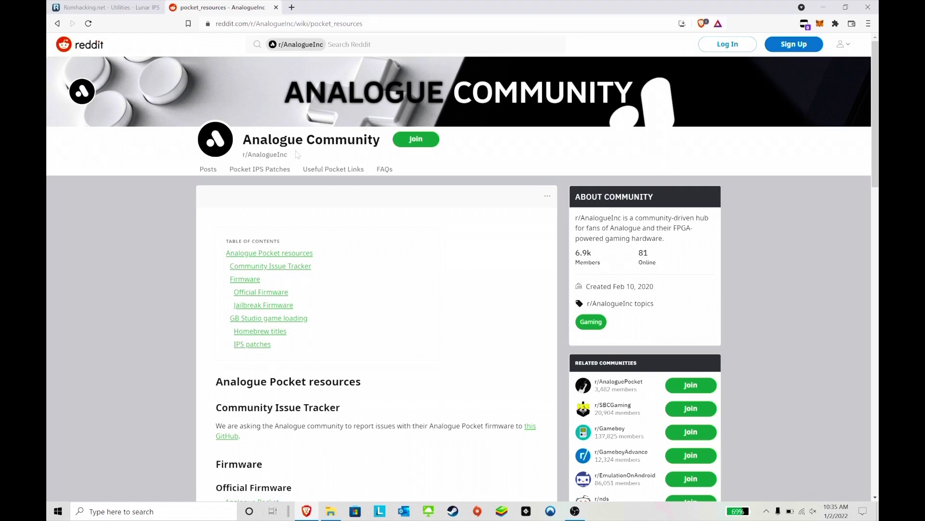
Open the wiki's Analogue Pocket Patches link and scroll the strt-slct.com patch list down to the Changelog
scroll(293, 220, down, 4)
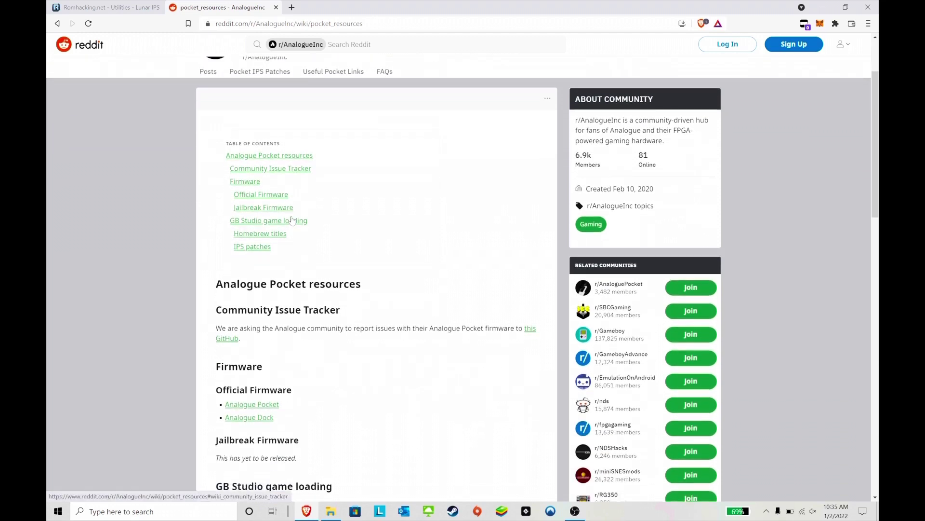
scroll(304, 212, down, 4)
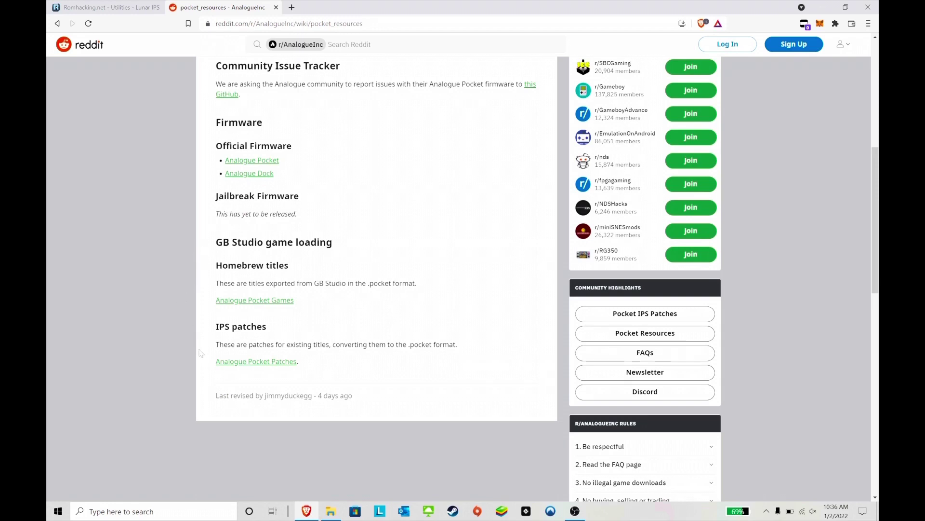
click(255, 362)
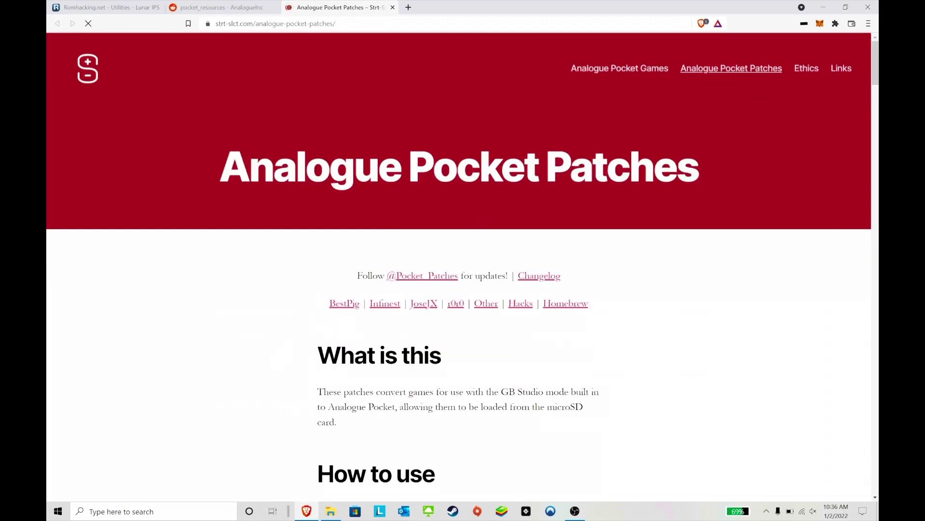
scroll(460, 266, down, 4)
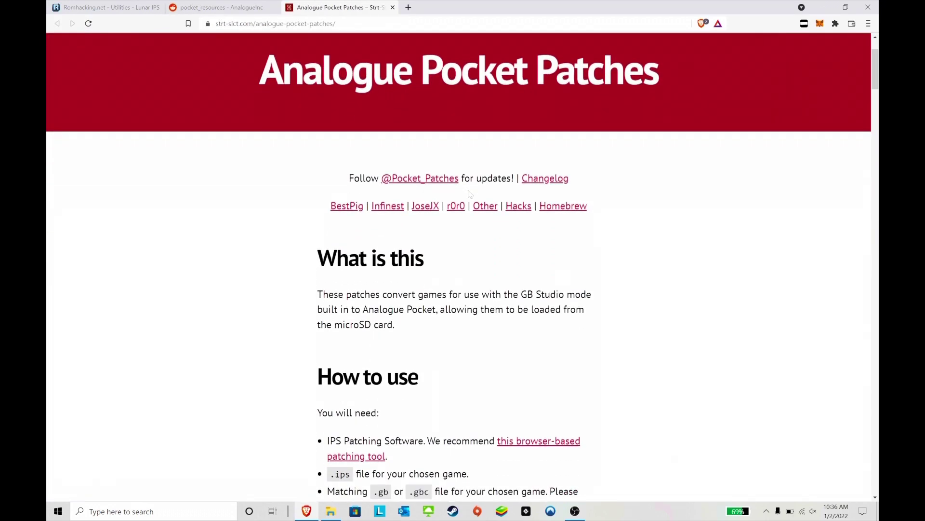
scroll(480, 215, down, 7)
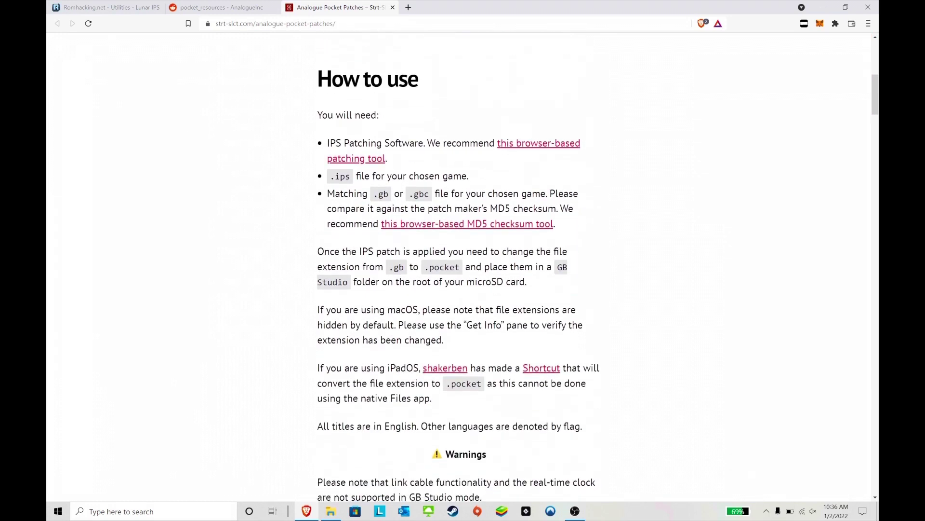
scroll(481, 215, down, 3)
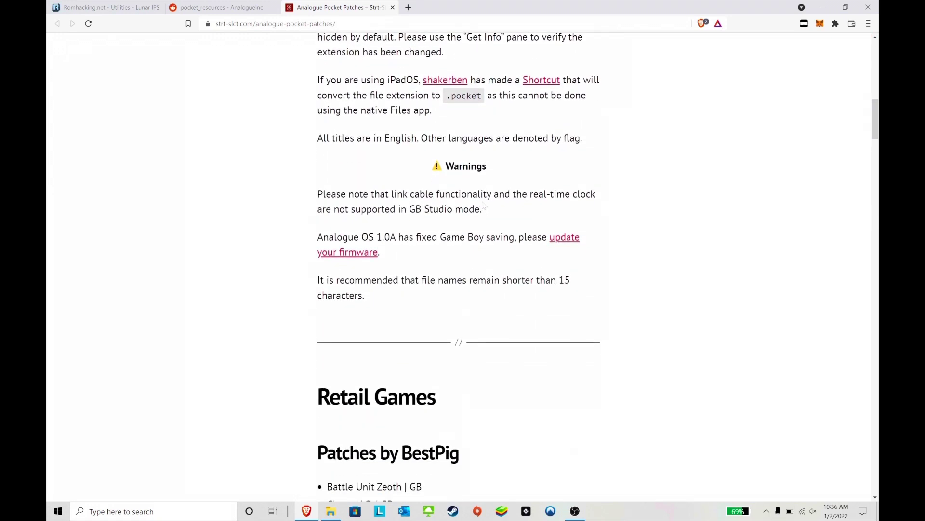
scroll(484, 205, down, 1)
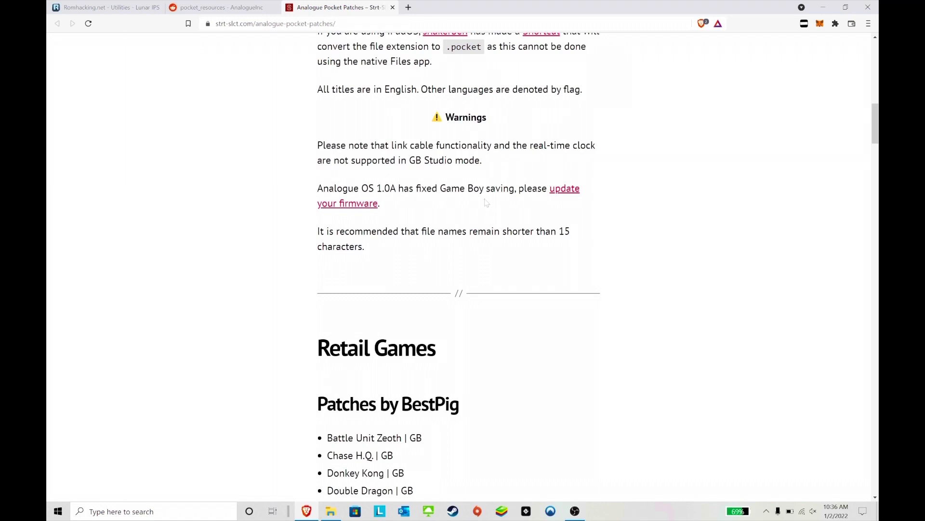
scroll(486, 203, down, 1)
scroll(486, 203, down, 2)
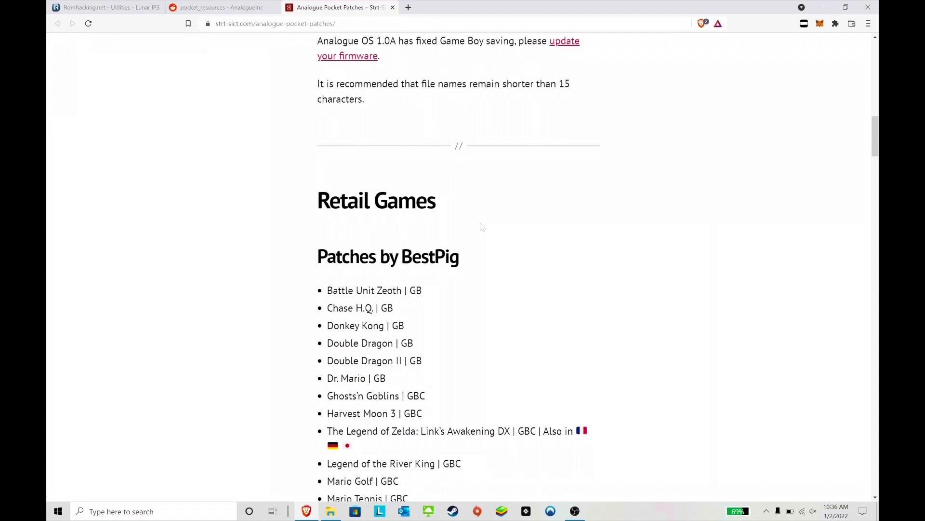
scroll(484, 222, down, 5)
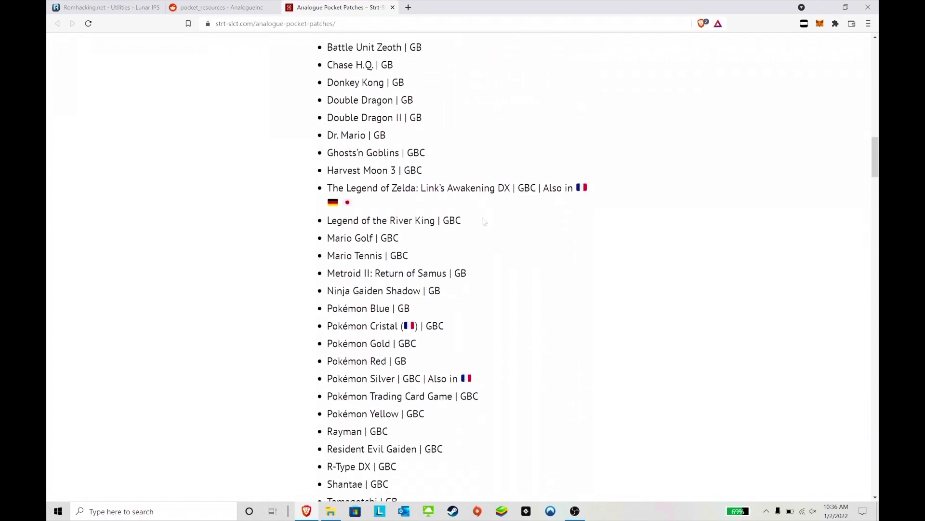
scroll(486, 218, down, 3)
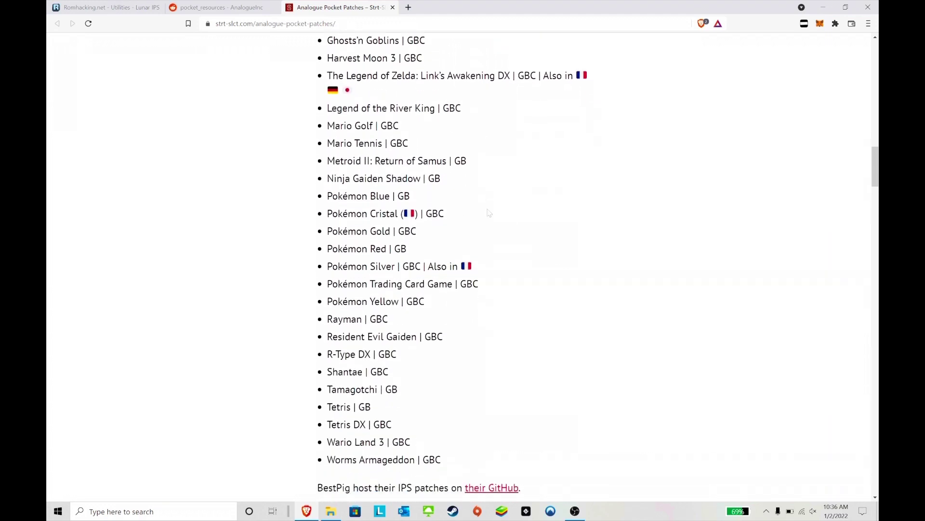
scroll(495, 218, down, 3)
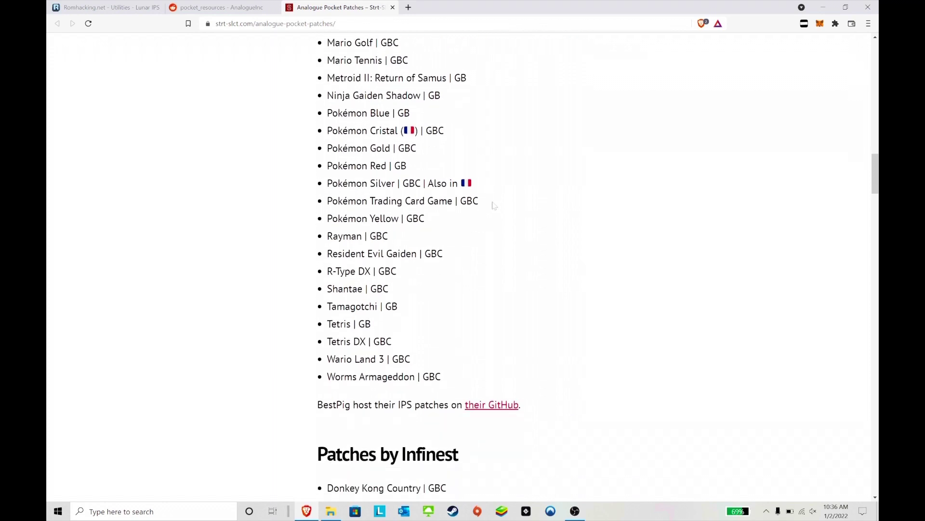
scroll(494, 204, down, 5)
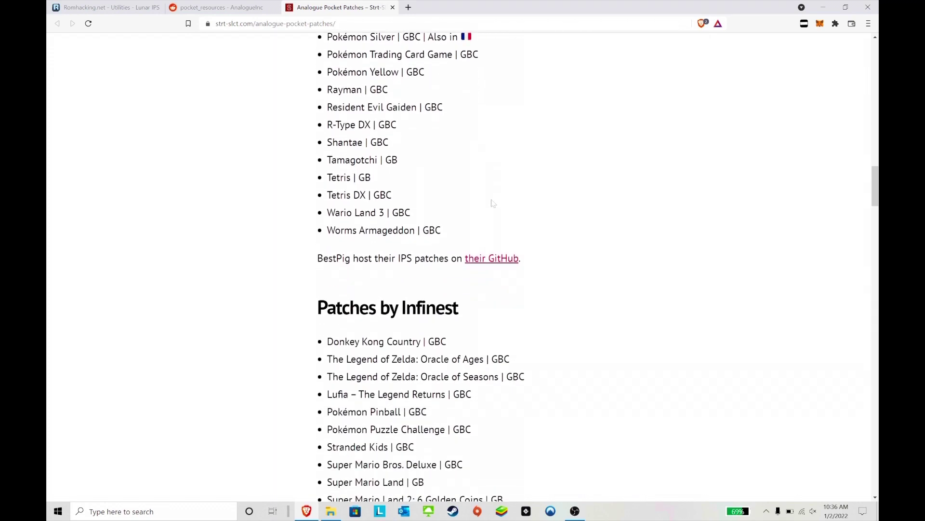
scroll(492, 201, down, 5)
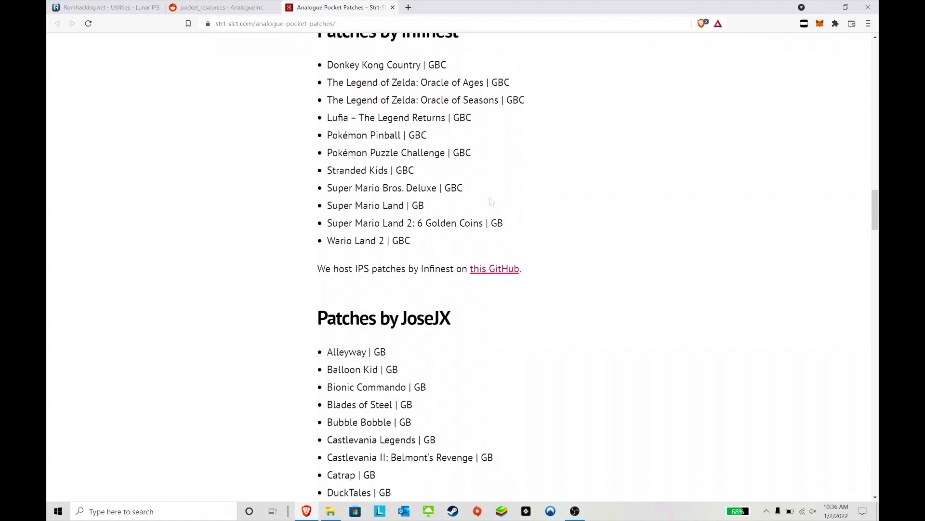
scroll(491, 202, down, 6)
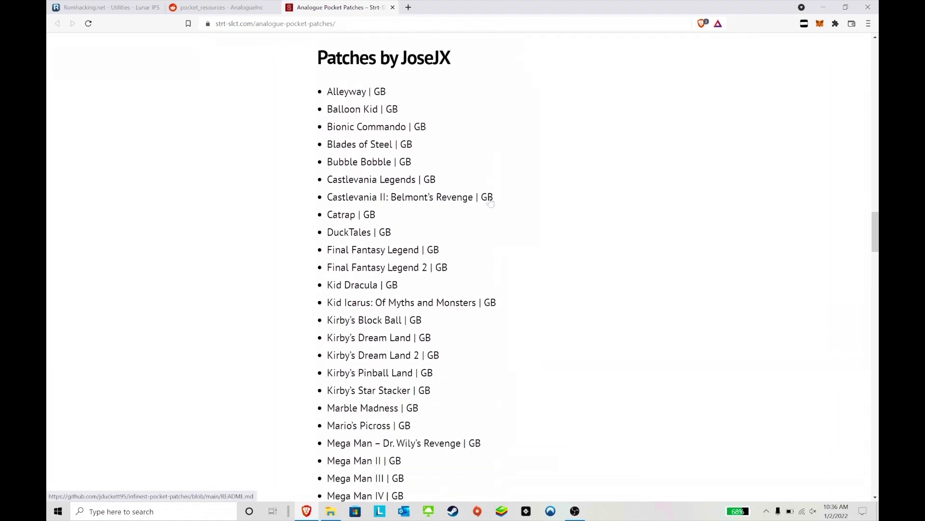
scroll(492, 201, down, 5)
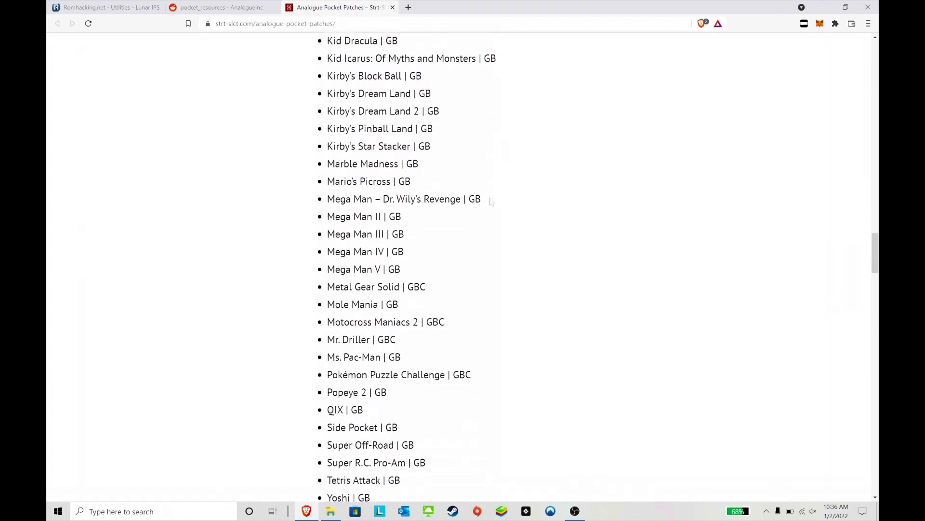
scroll(492, 202, down, 3)
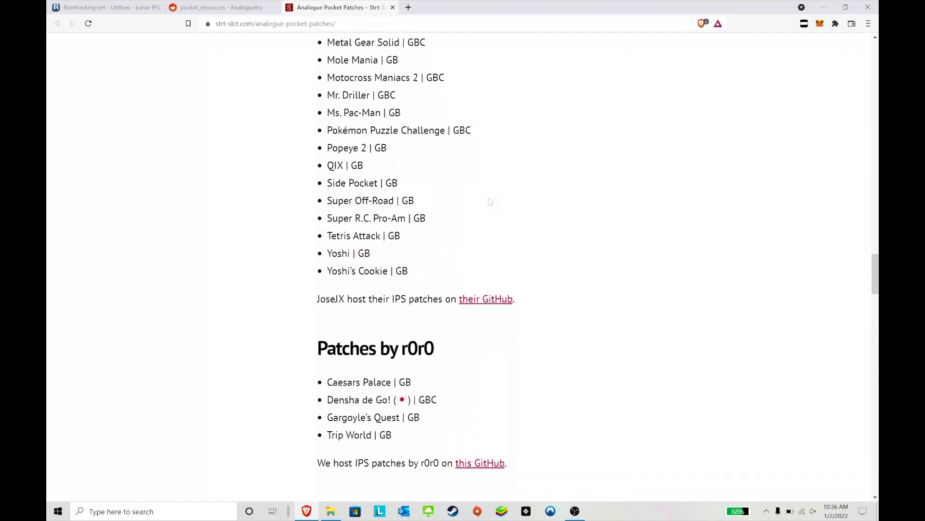
scroll(491, 199, down, 4)
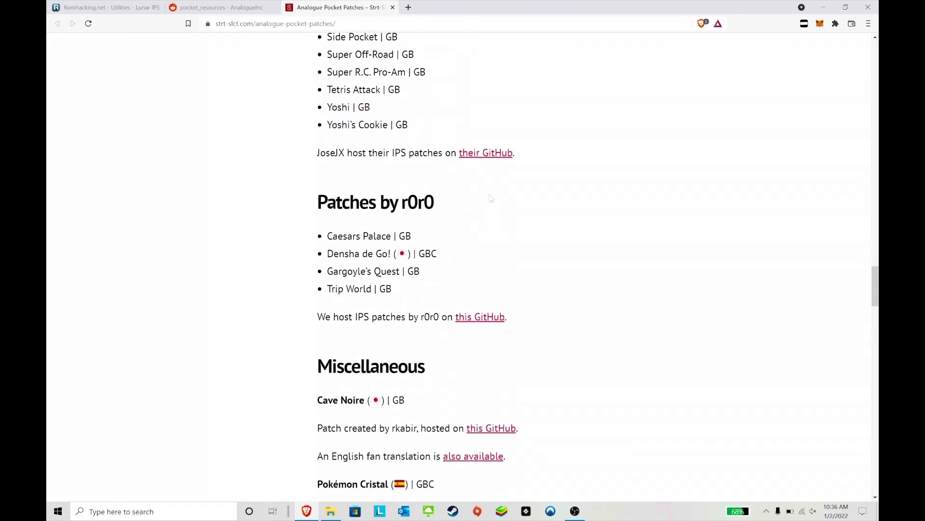
scroll(491, 199, down, 5)
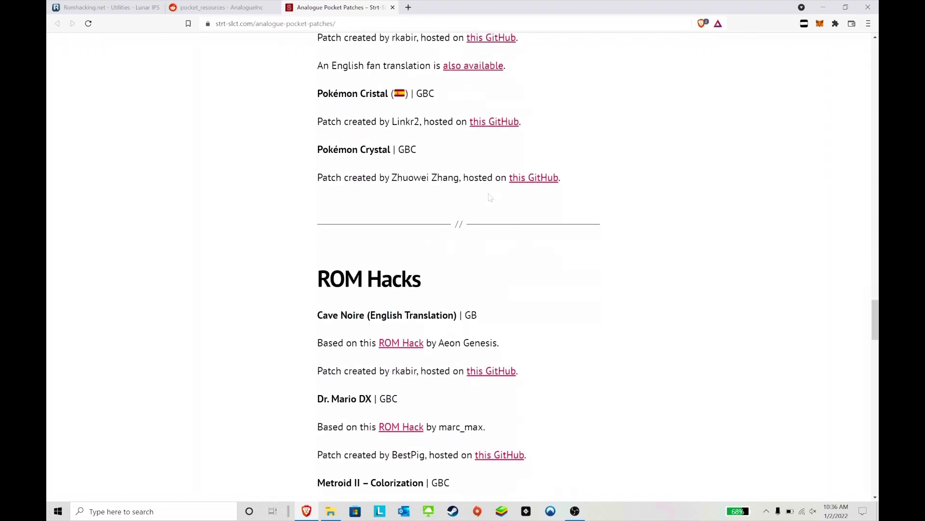
scroll(491, 198, down, 1)
scroll(491, 196, down, 1)
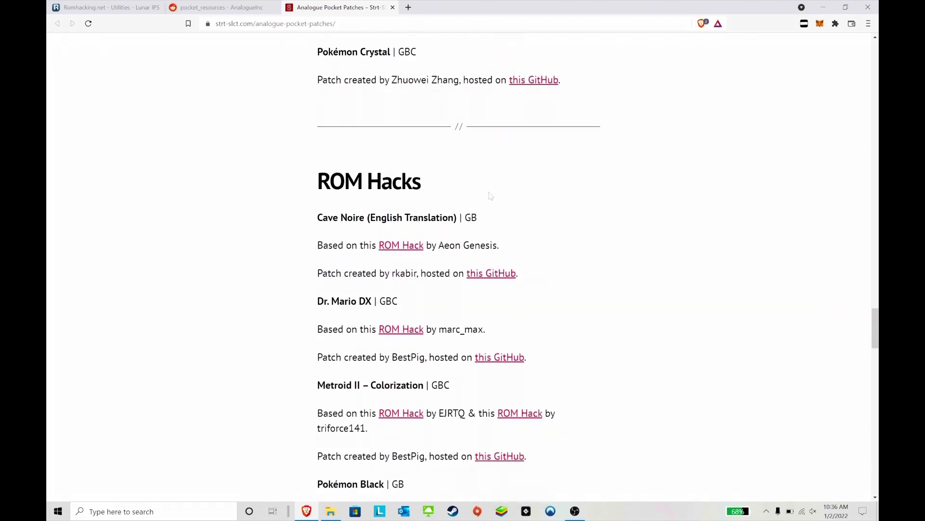
scroll(490, 195, down, 5)
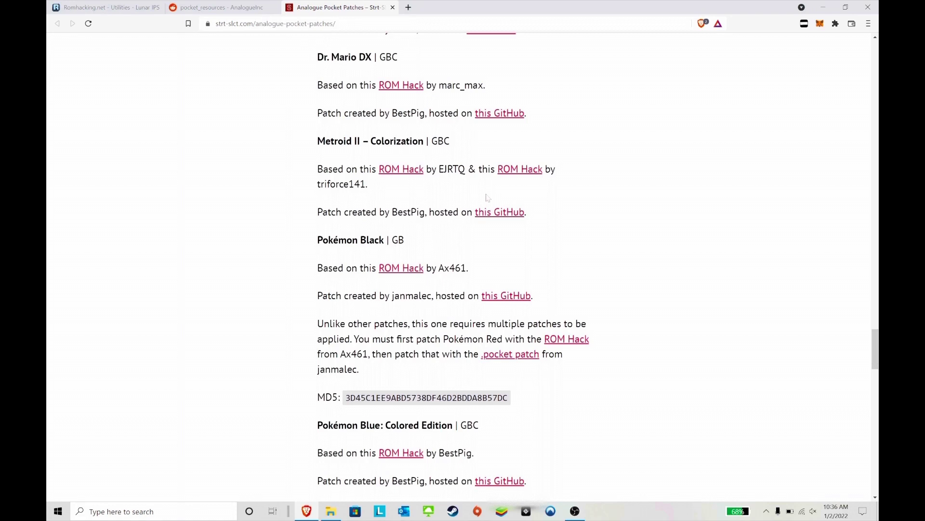
scroll(487, 197, down, 3)
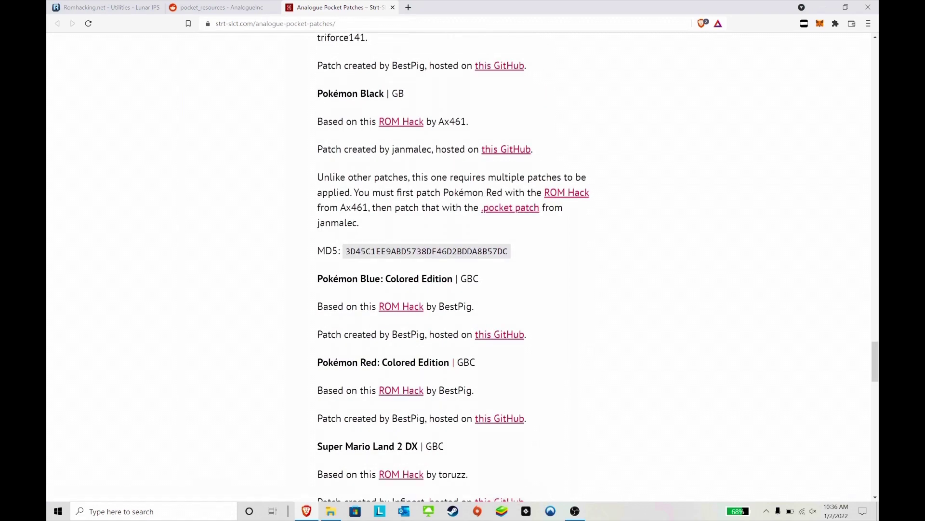
scroll(486, 194, down, 5)
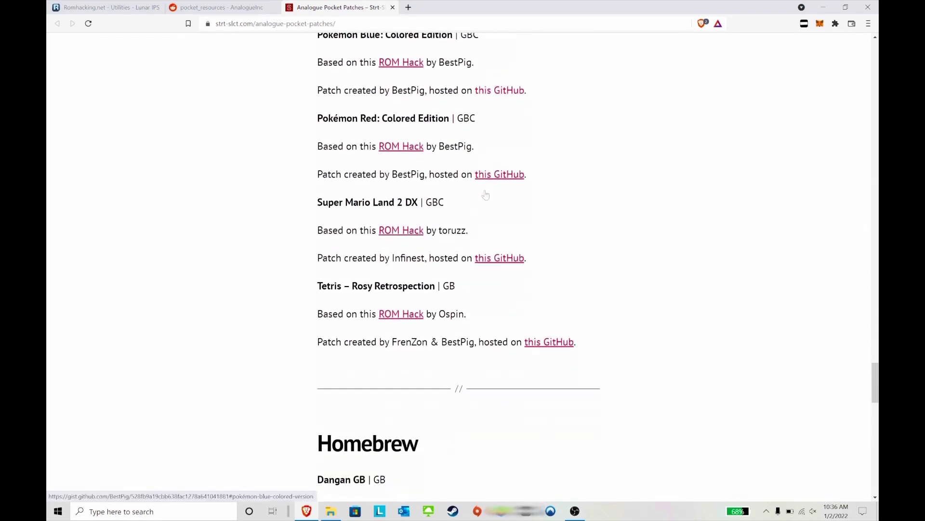
scroll(486, 195, down, 5)
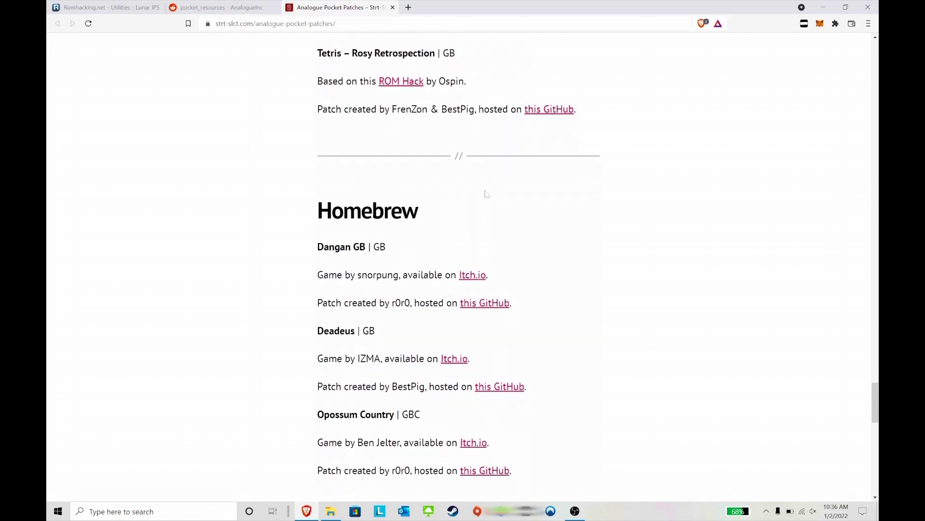
scroll(486, 194, down, 1)
scroll(487, 192, down, 1)
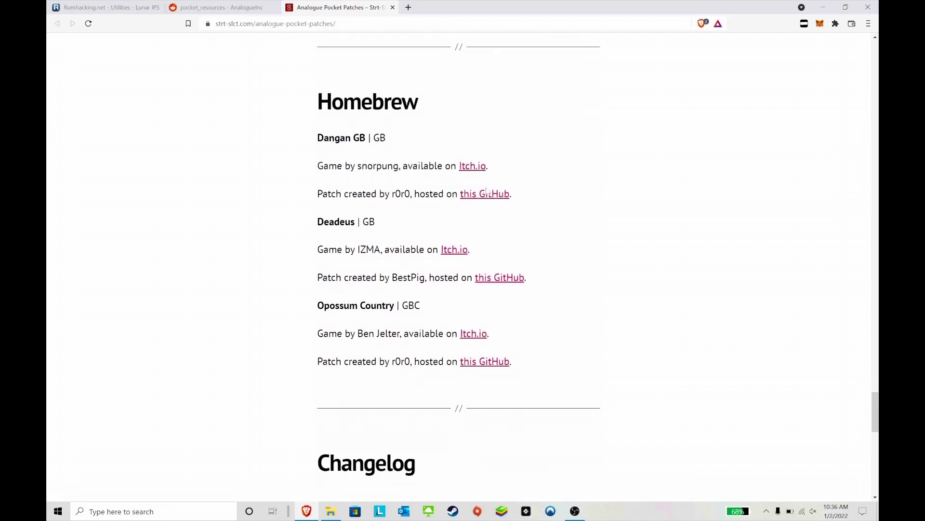
scroll(487, 192, down, 2)
scroll(636, 193, down, 1)
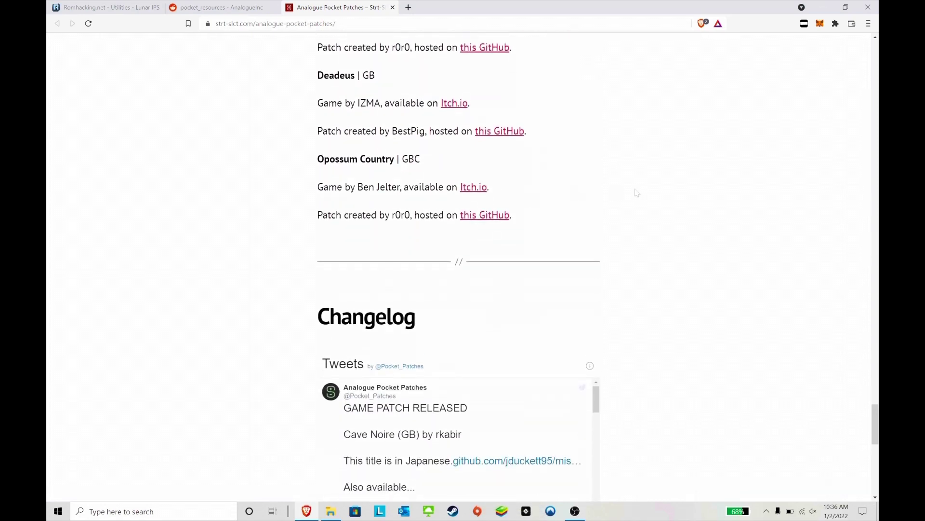
scroll(636, 192, down, 2)
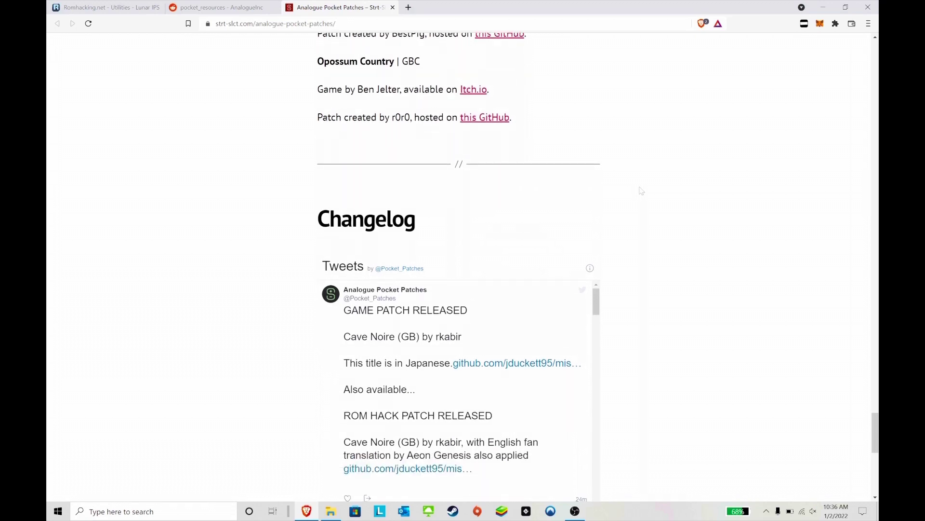
scroll(754, 199, down, 2)
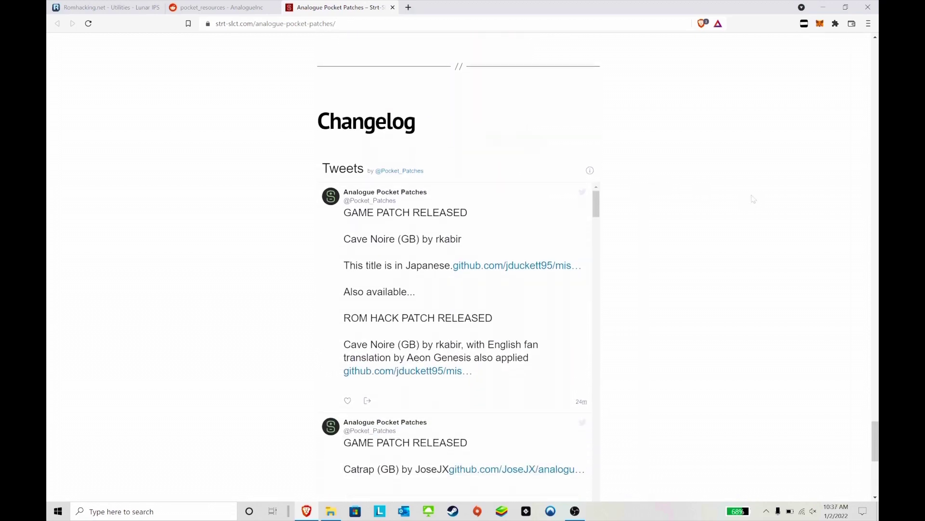
View the ROMhacking.net Lunar IPS page, then minimize the browser to show the desktop
click(115, 9)
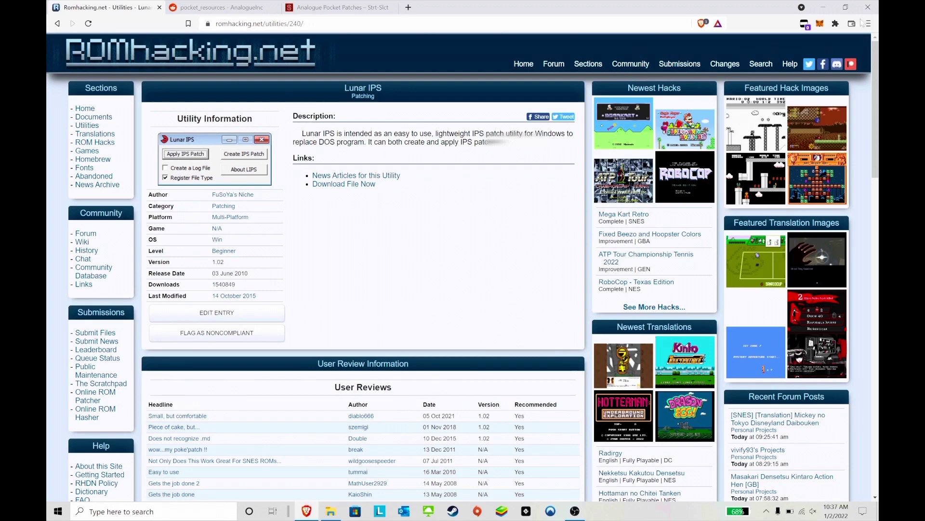
click(829, 7)
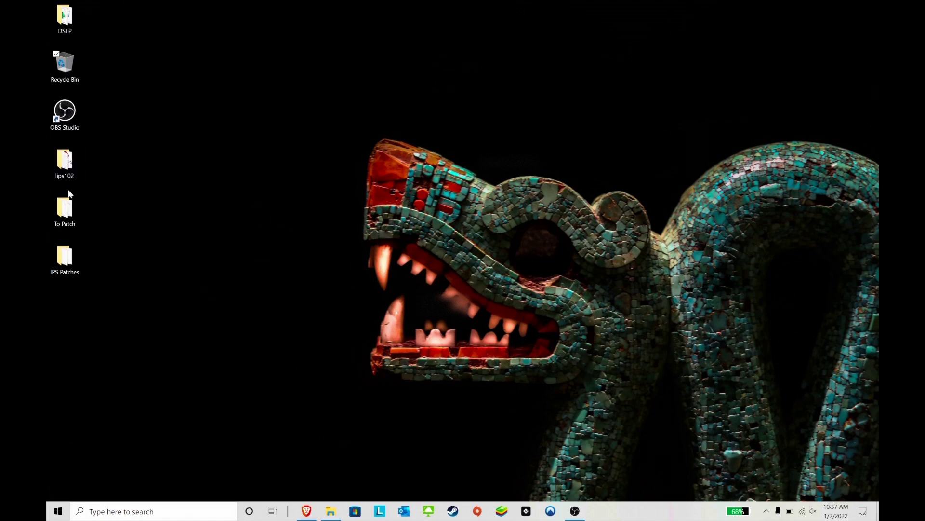
Launch Lunar IPS.exe from the lips102 desktop folder
double_click(64, 162)
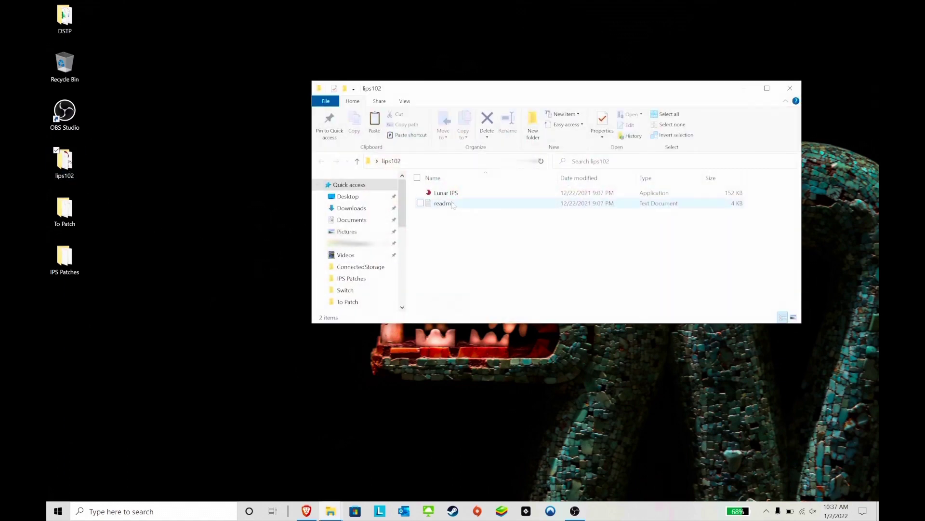
double_click(447, 193)
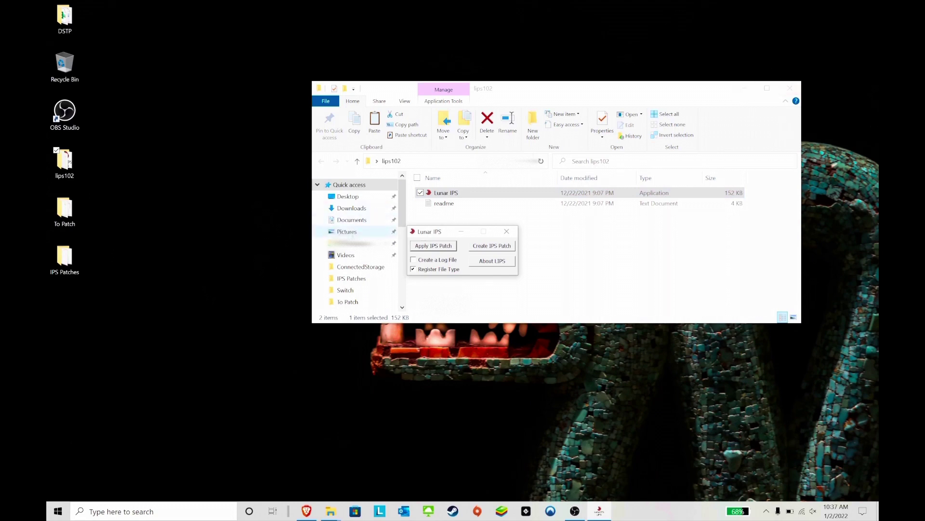
Patch the Donkey Kong Country ROM in To Patch with its IPS file from IPS Patches
click(428, 247)
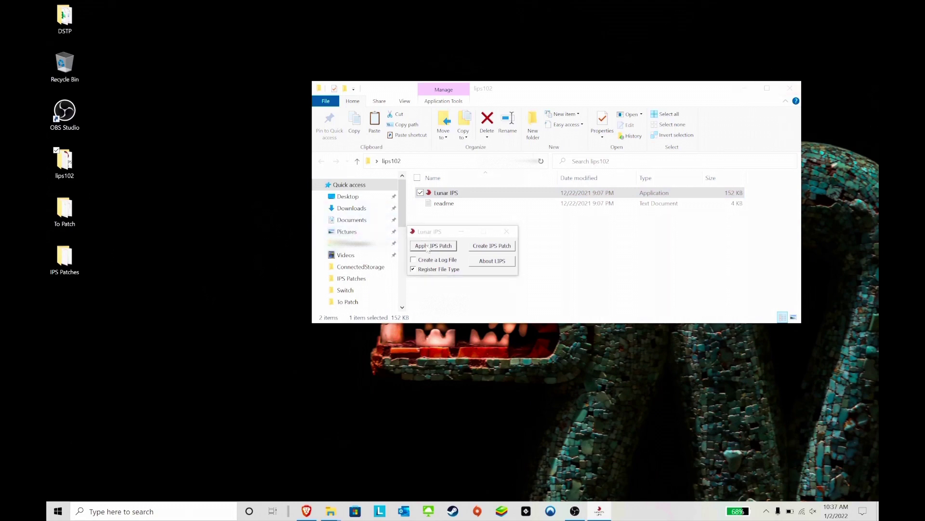
click(522, 252)
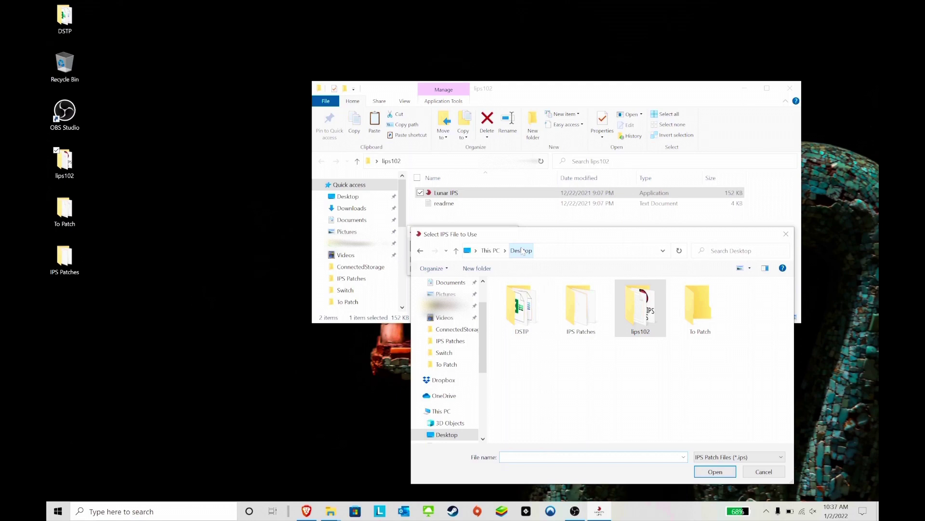
double_click(573, 311)
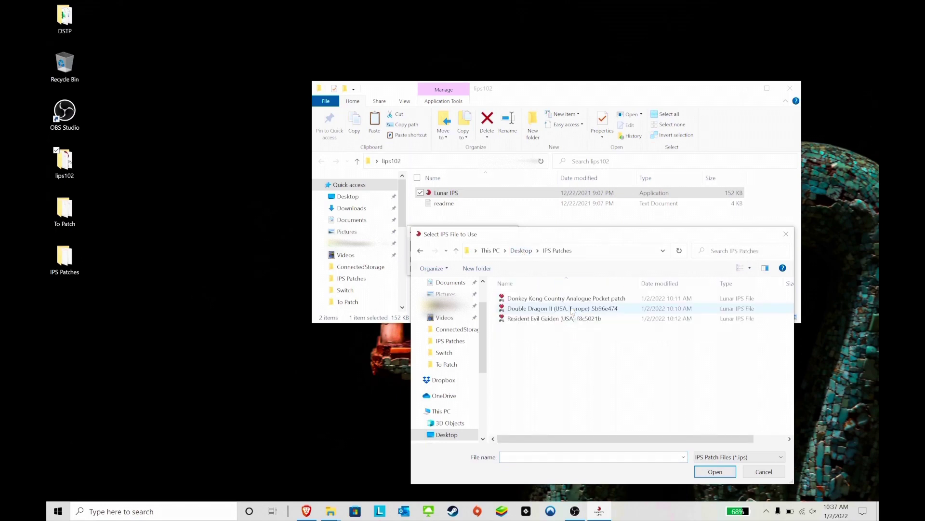
click(567, 298)
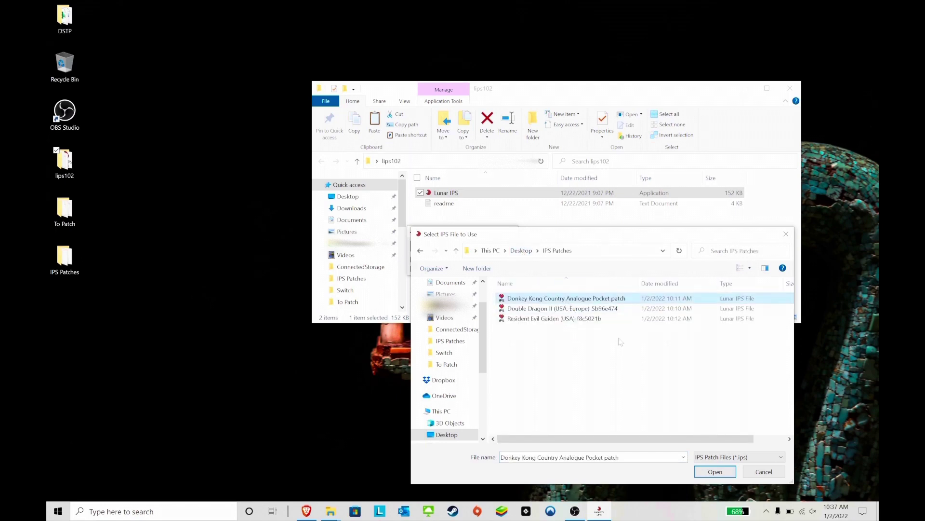
click(715, 471)
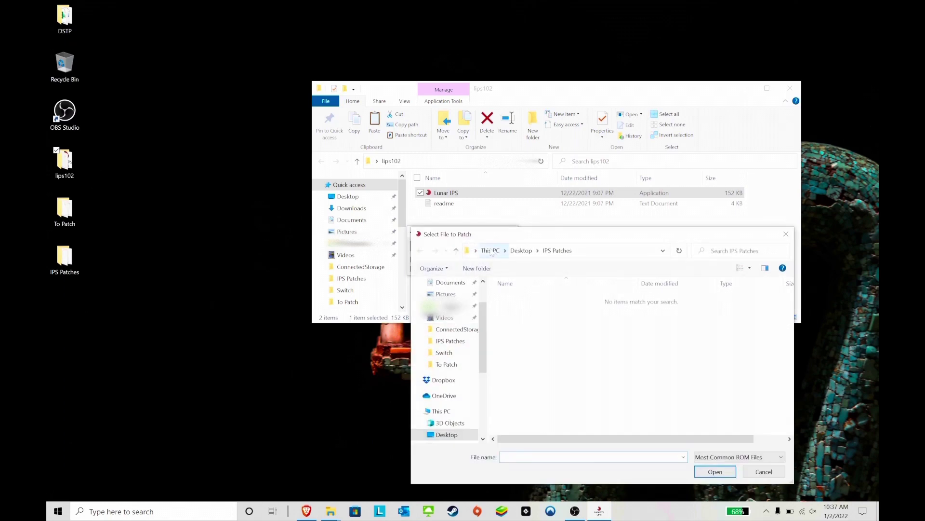
click(521, 251)
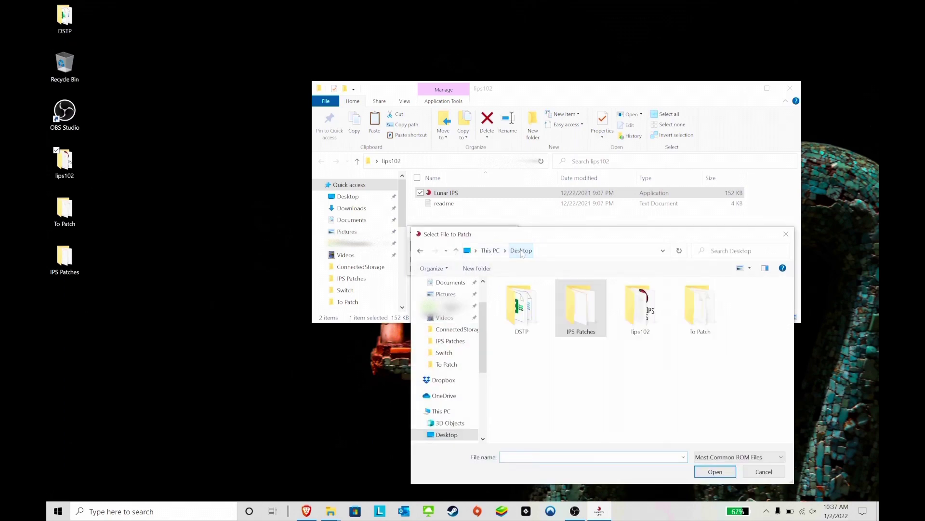
double_click(711, 321)
click(572, 299)
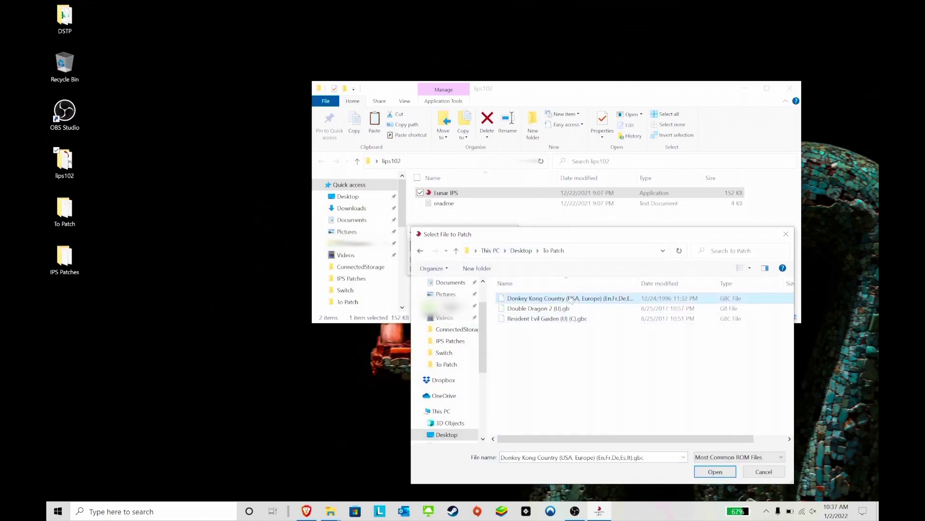
click(705, 473)
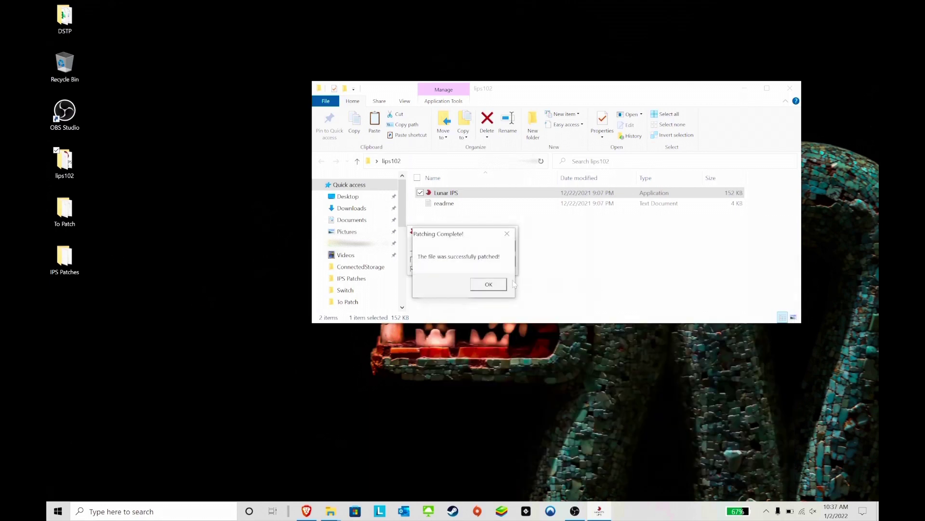
click(499, 285)
Patch the Double Dragon 2 ROM with the Double Dragon II IPS patch
click(433, 250)
click(538, 309)
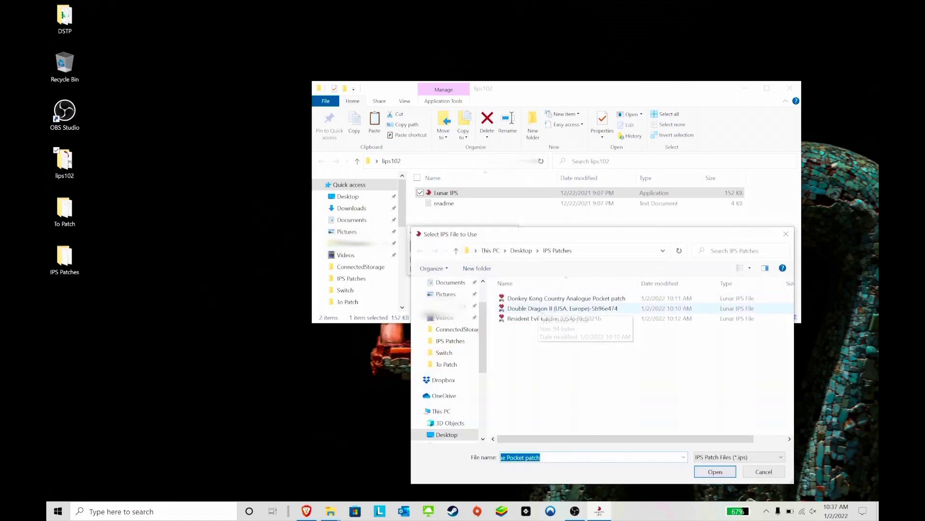
double_click(539, 309)
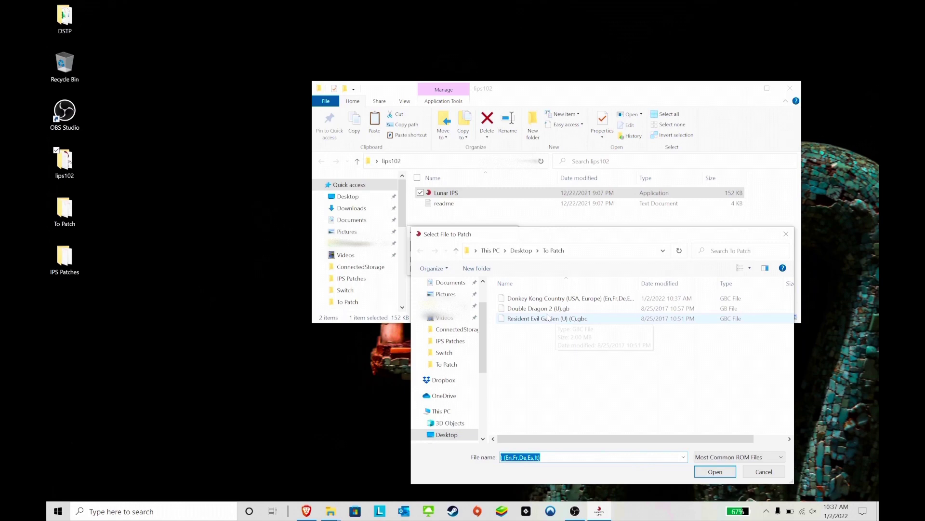
click(550, 309)
click(716, 472)
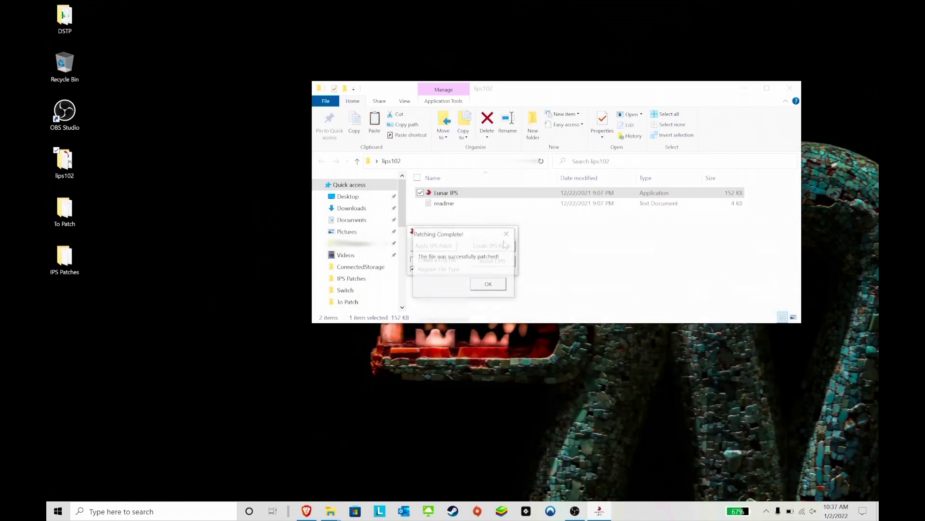
click(498, 289)
Patch the Resident Evil Gaiden ROM with its IPS patch
click(436, 250)
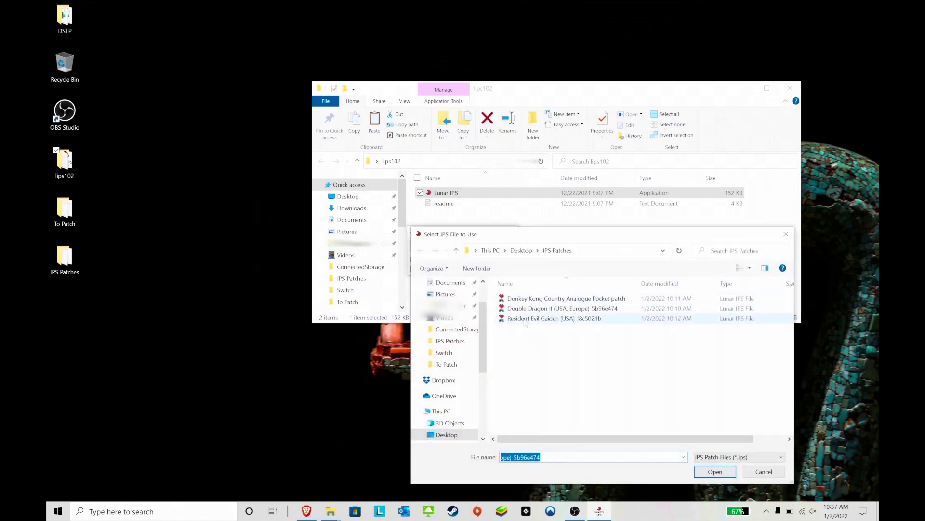
click(527, 319)
click(716, 471)
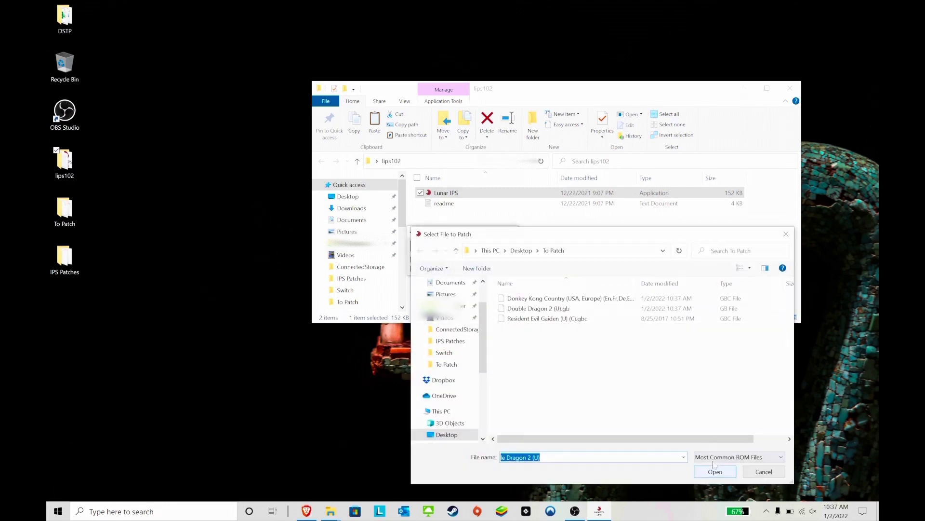
click(572, 319)
click(722, 470)
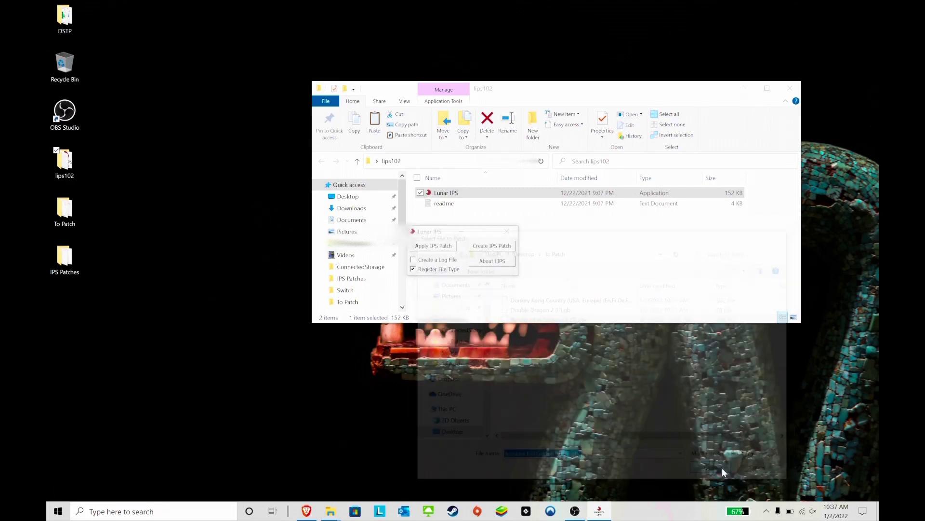
click(488, 285)
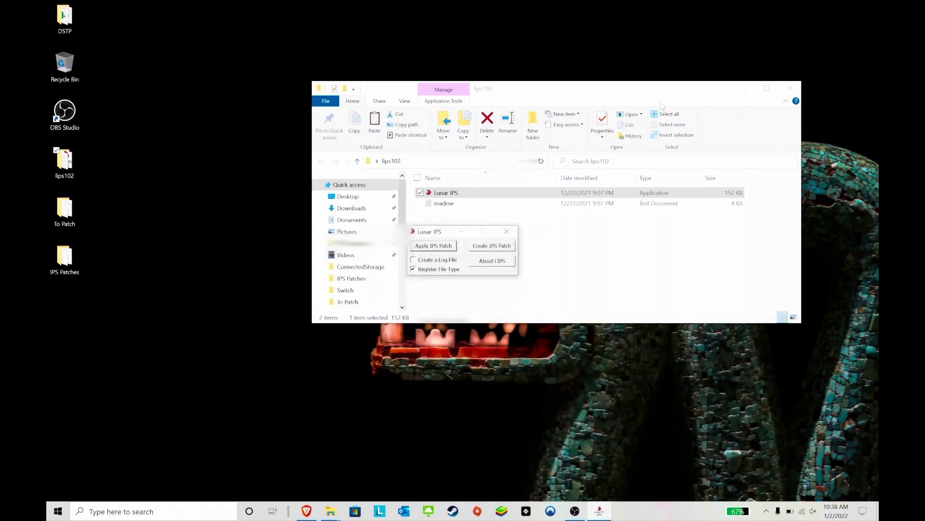
Close Lunar IPS and rename the Donkey Kong Country ROM in To Patch to a .pocket extension
click(510, 233)
click(789, 88)
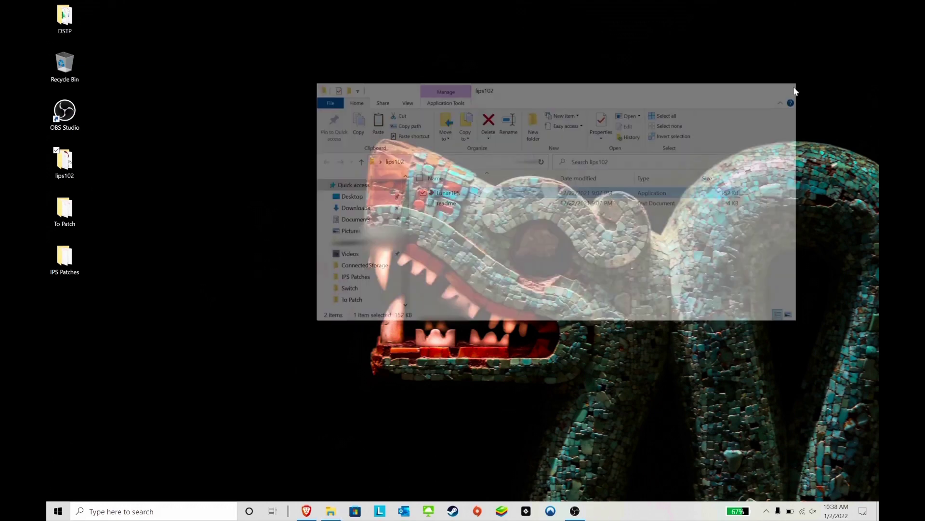
double_click(64, 209)
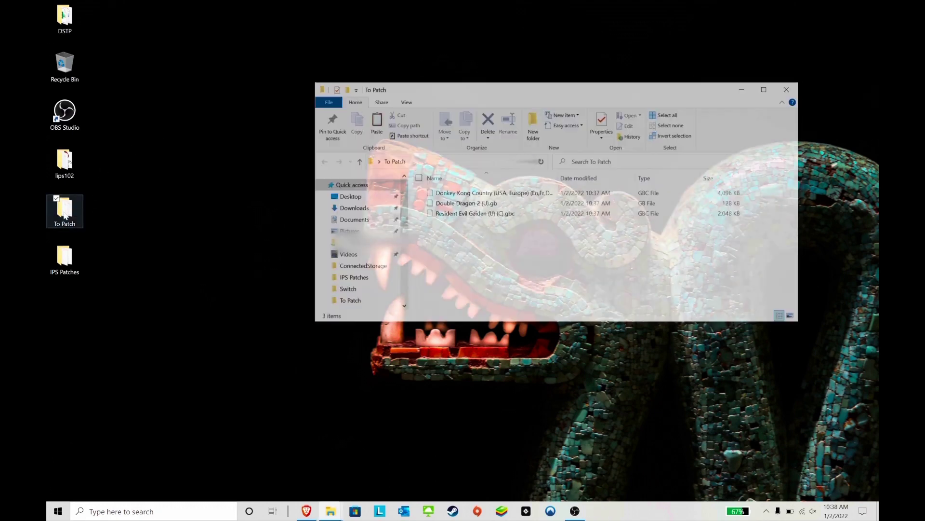
right_click(458, 194)
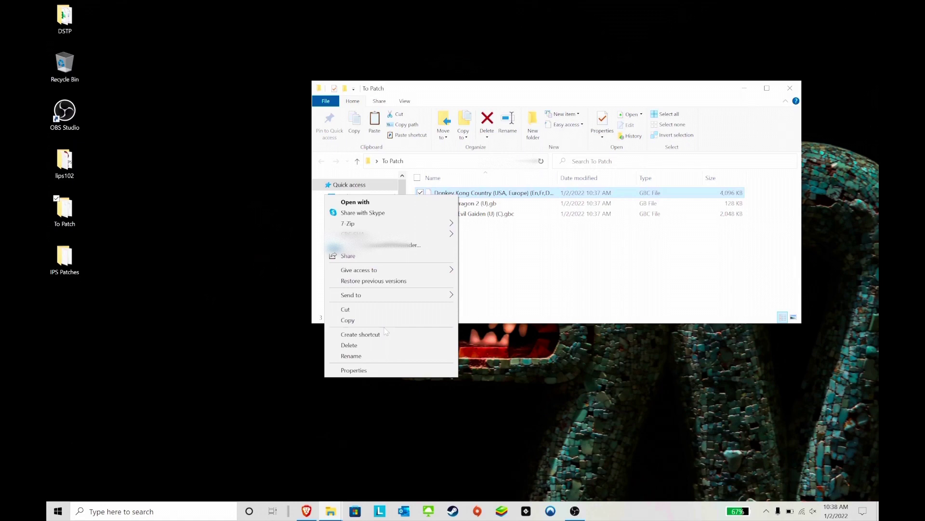
click(352, 356)
key(End)
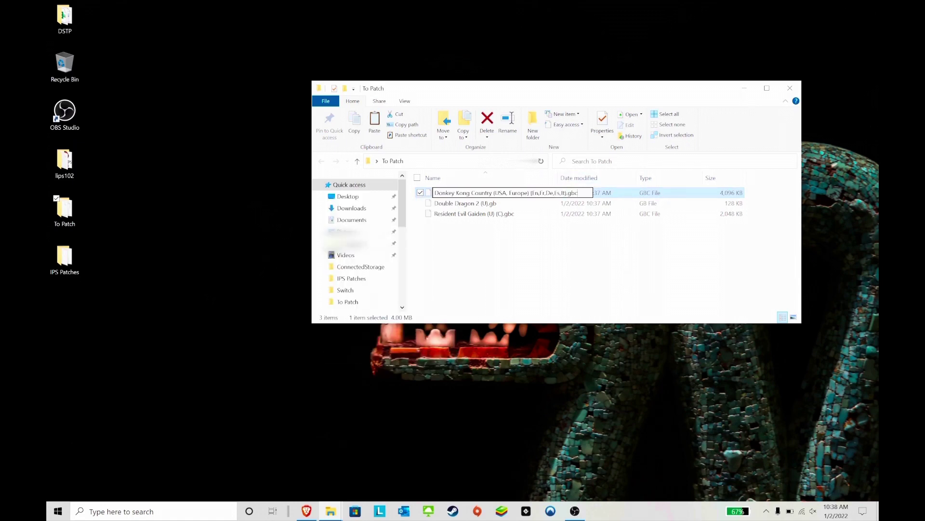
key(BackSpace)
key(BackSpace)
text(pocke)
key(Return)
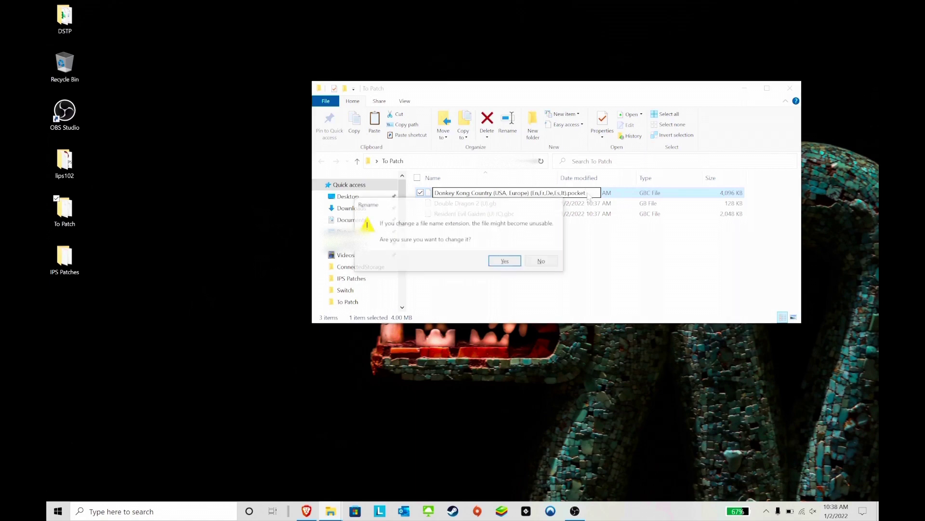
key(Return)
Rename the Double Dragon 2 ROM from .gb to .pocket, accepting the extension warning
right_click(494, 205)
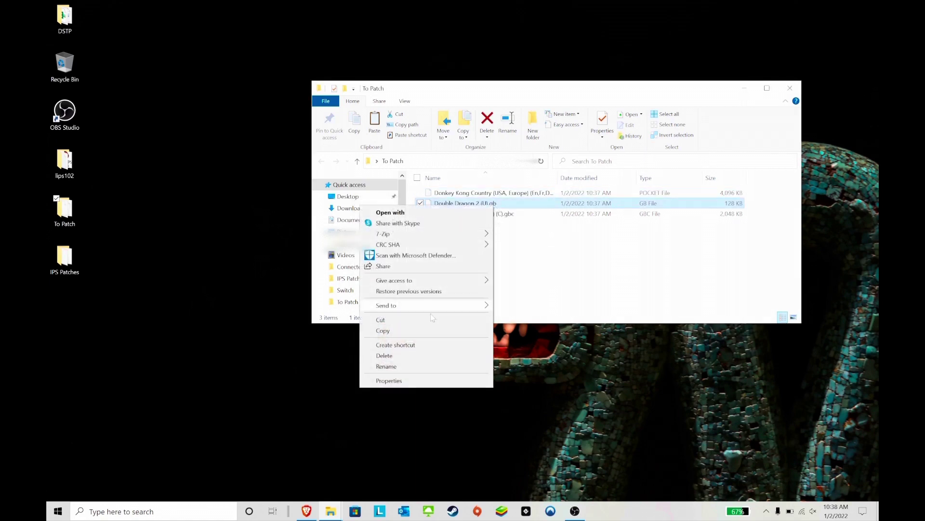
click(386, 362)
key(End)
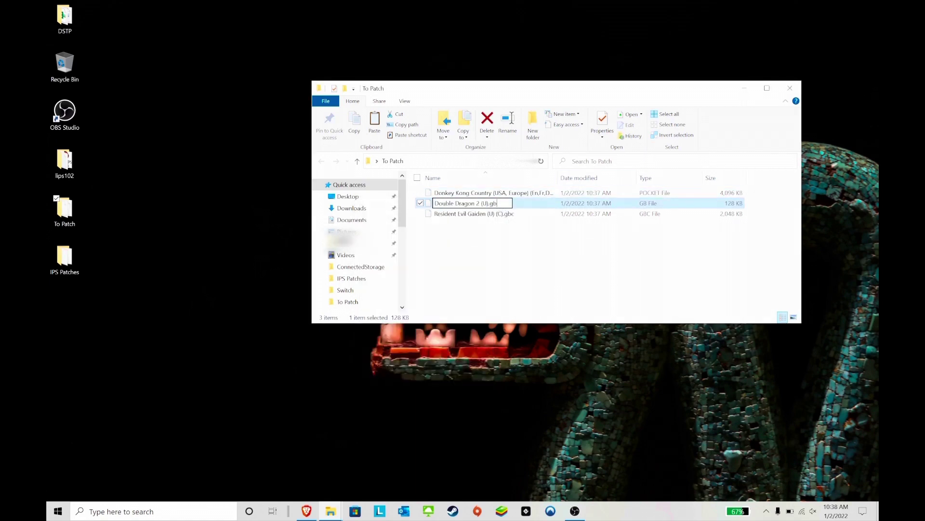
key(BackSpace)
key(BackSpace)
text(pocket)
key(Return)
click(506, 262)
Rename the Resident Evil Gaiden ROM from .gbc to .pocket, accepting the extension warning
right_click(504, 215)
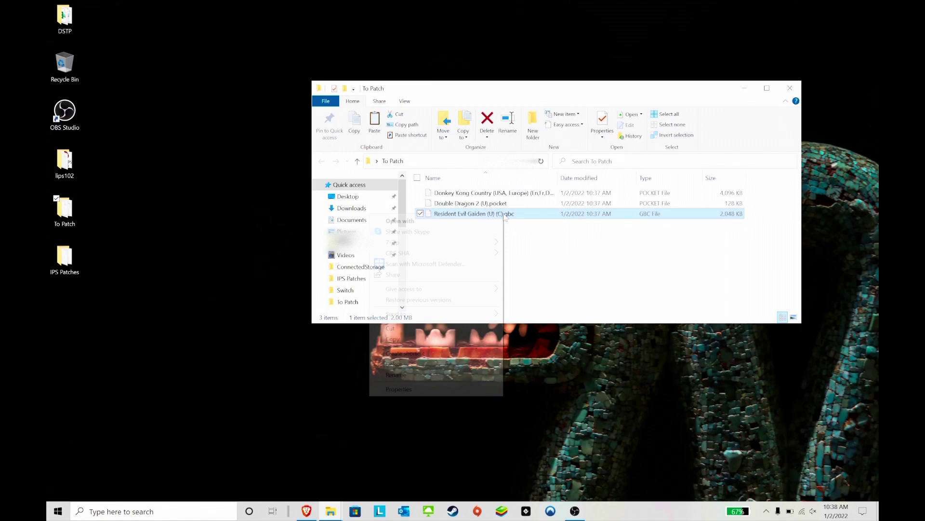
click(396, 375)
key(End)
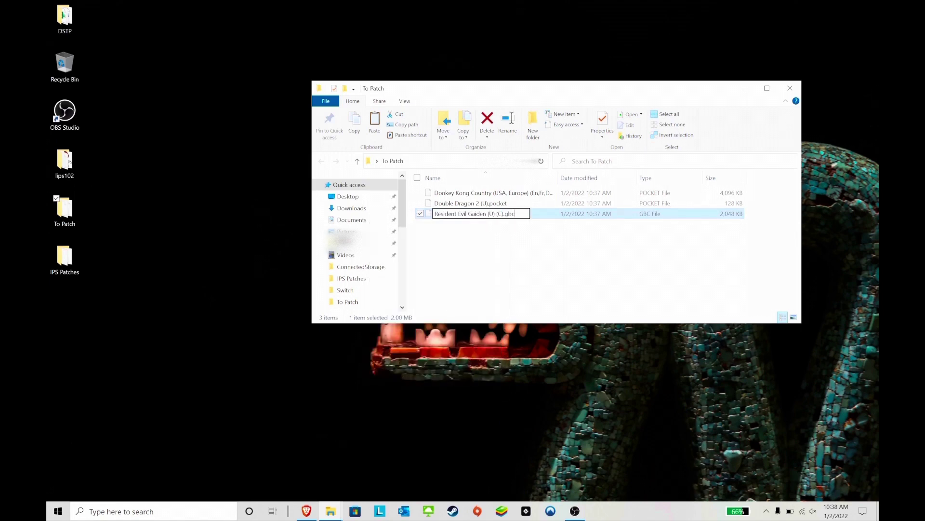
key(BackSpace)
key(BackSpace)
text(pocket)
key(Return)
click(511, 265)
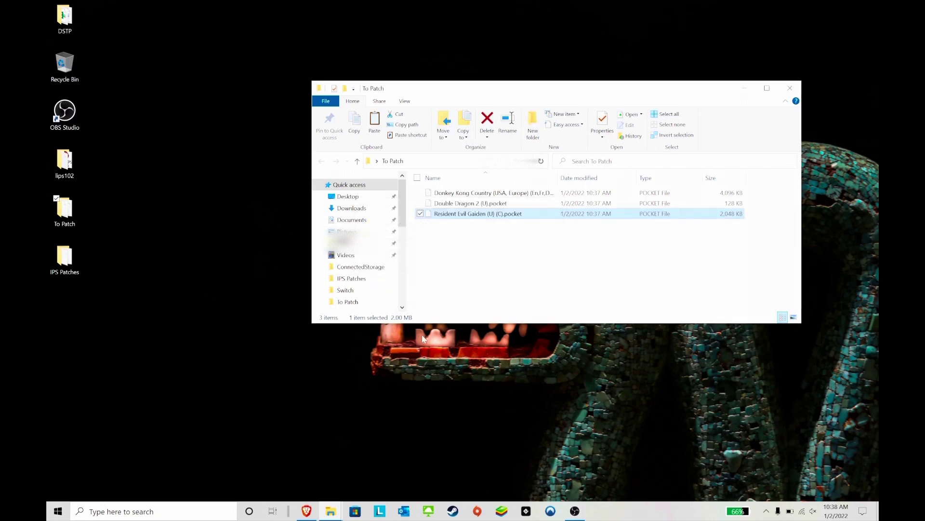
Snap the Analogue card window to the left half and To Patch to the right
click(327, 515)
click(293, 466)
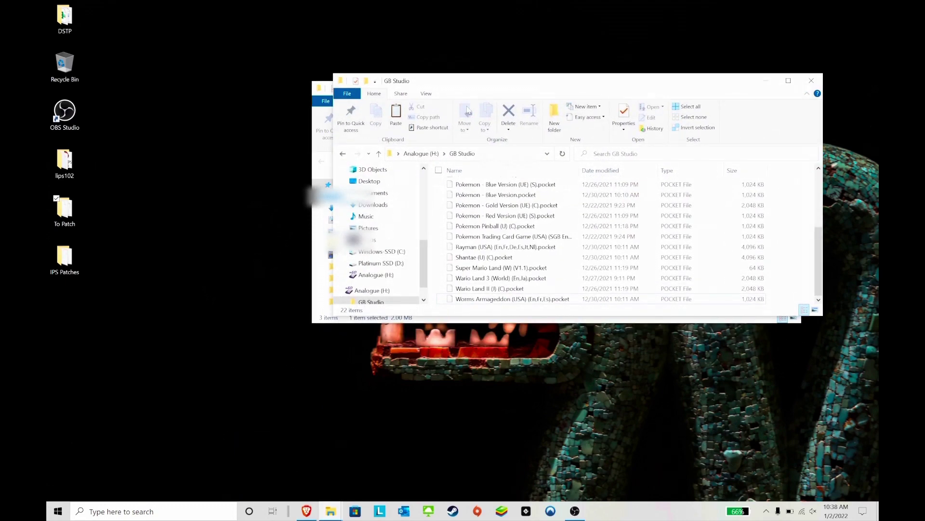
drag(503, 85, 54, 148)
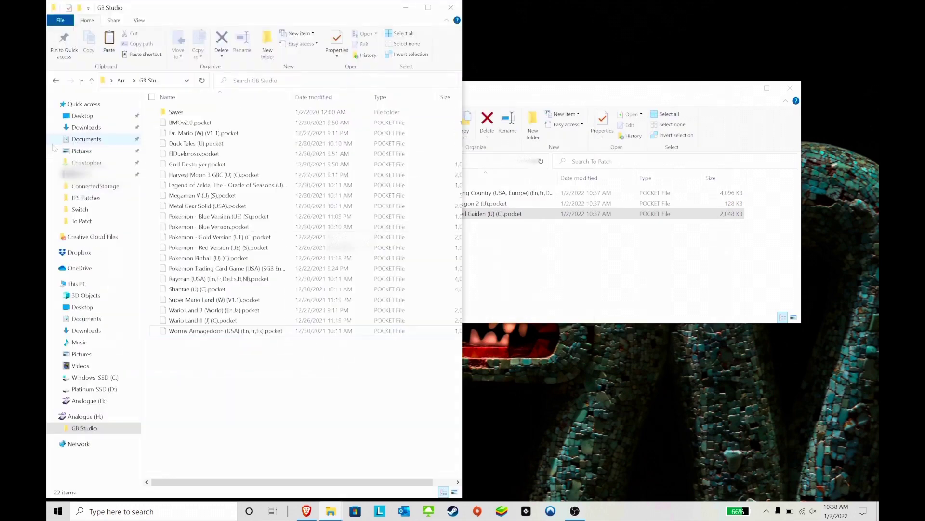
click(562, 87)
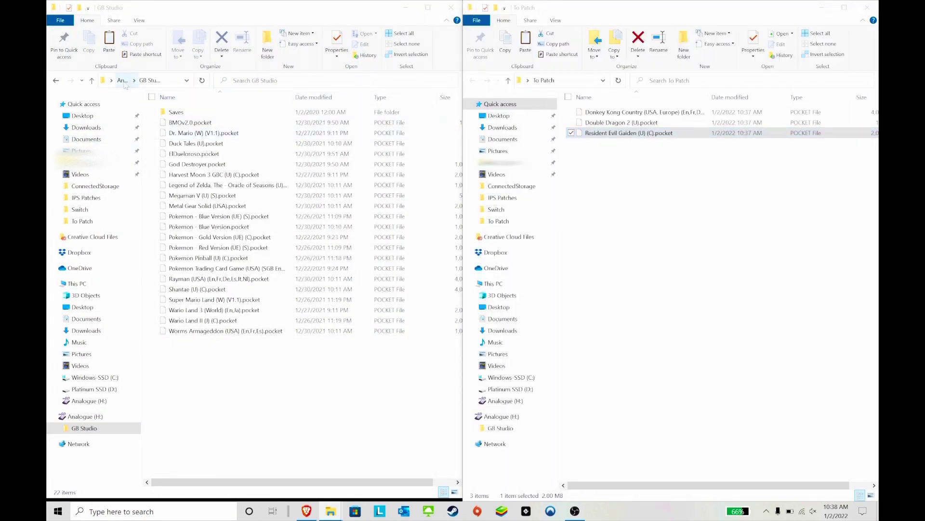
Open the GB Studio folder on Analogue (H:) and copy the three .pocket files into it
click(123, 81)
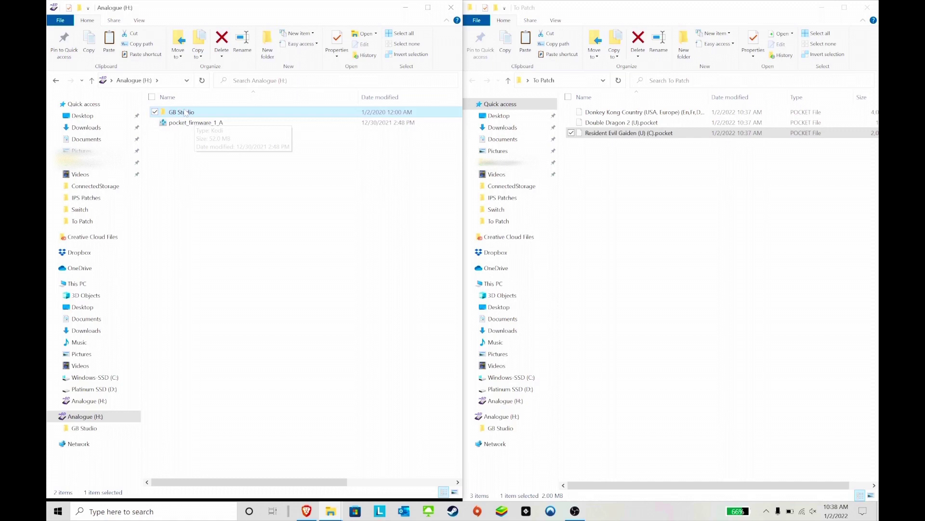
double_click(186, 115)
drag(646, 180, 618, 119)
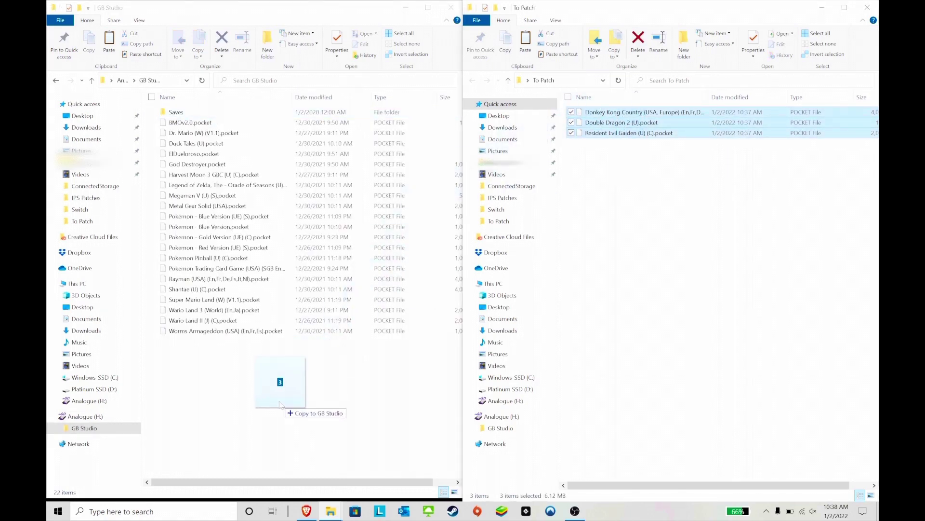
drag(280, 405, 281, 404)
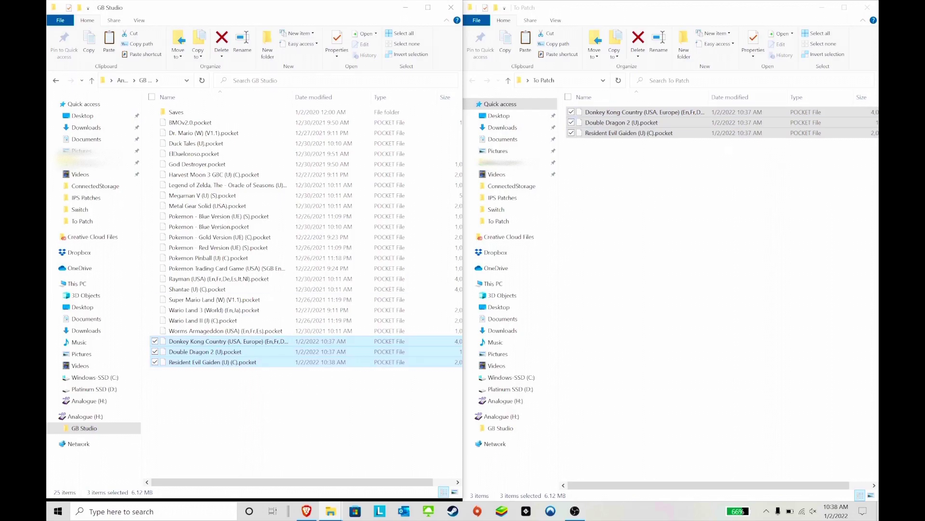